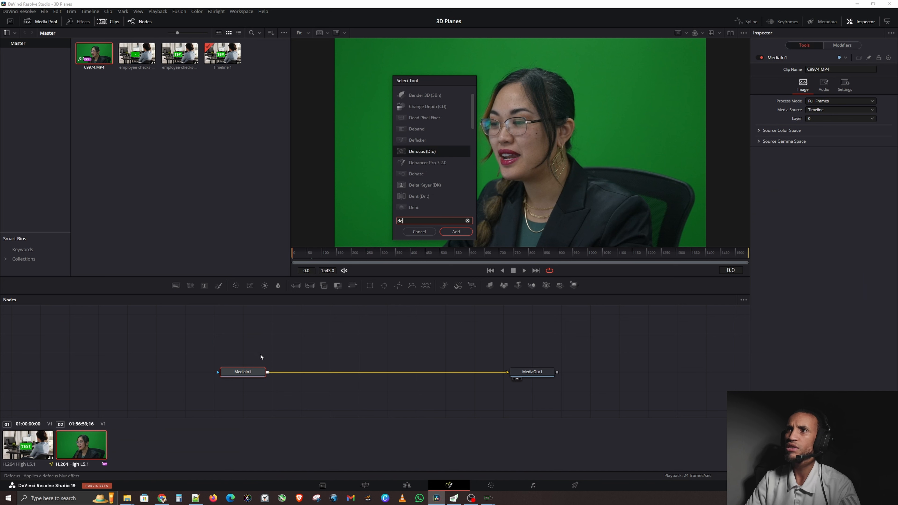
Add a Delta Keyer after MediaIn1, sample the green backdrop as its background colour, and play back the key
left_click(451, 232)
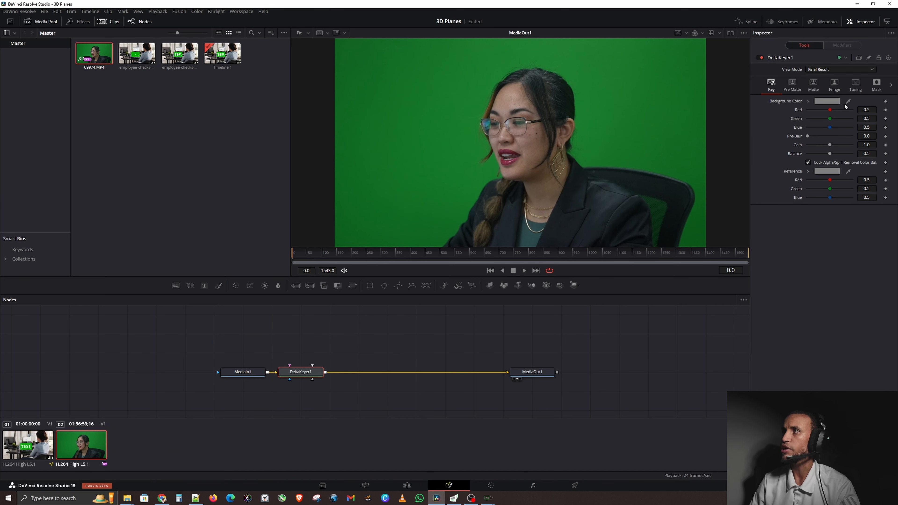
left_click_drag(629, 102, 629, 103)
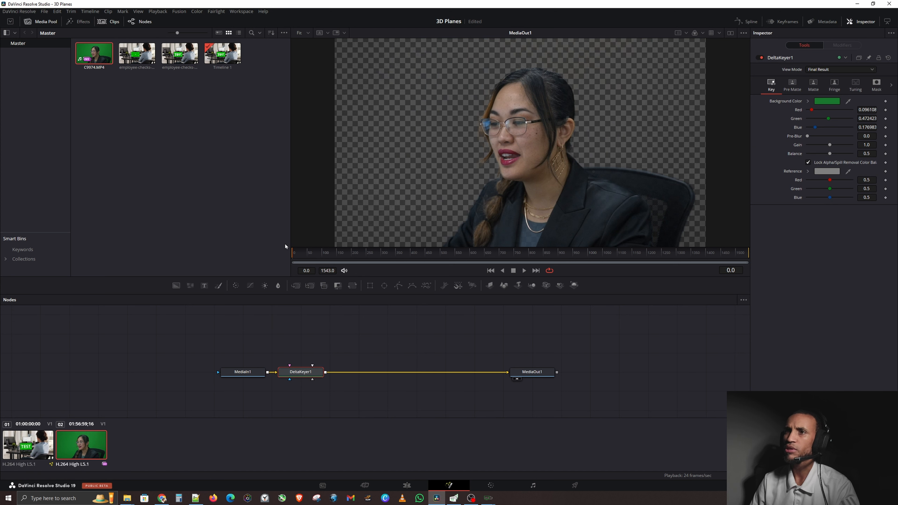
key("space")
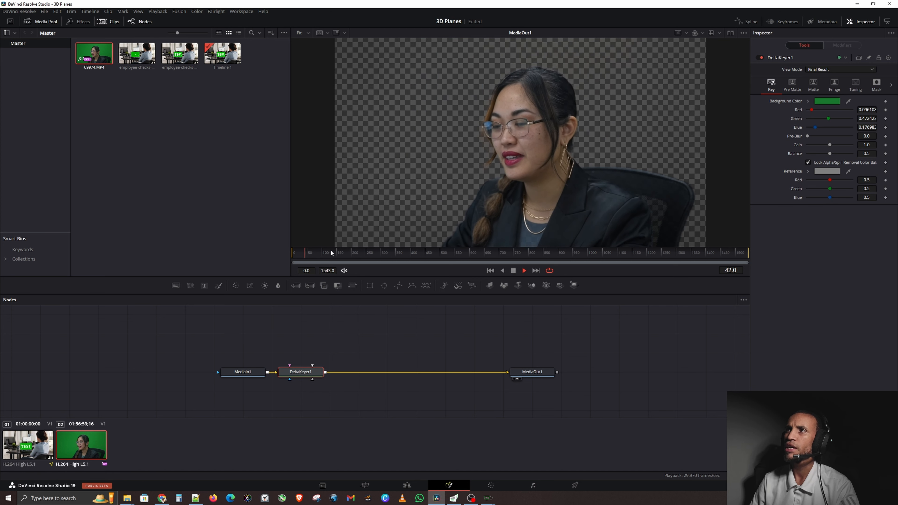
key("space")
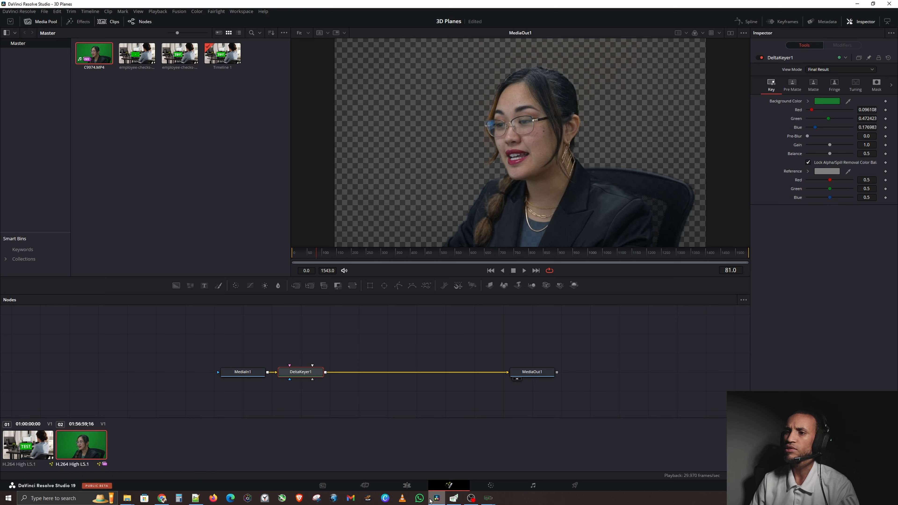
Move C9974.MP4 up to Video 2 in the edit timeline and place a Solid Color generator beneath it on Video 1
left_click(419, 480)
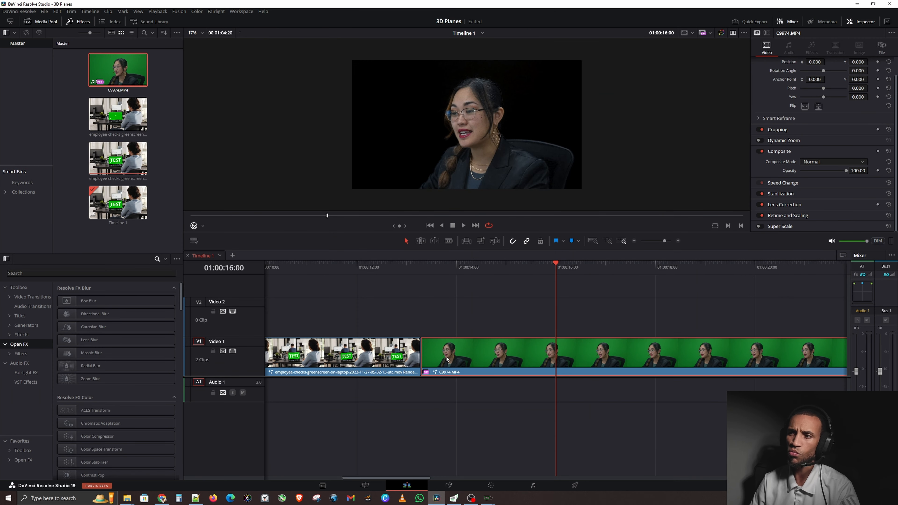
left_click(32, 306)
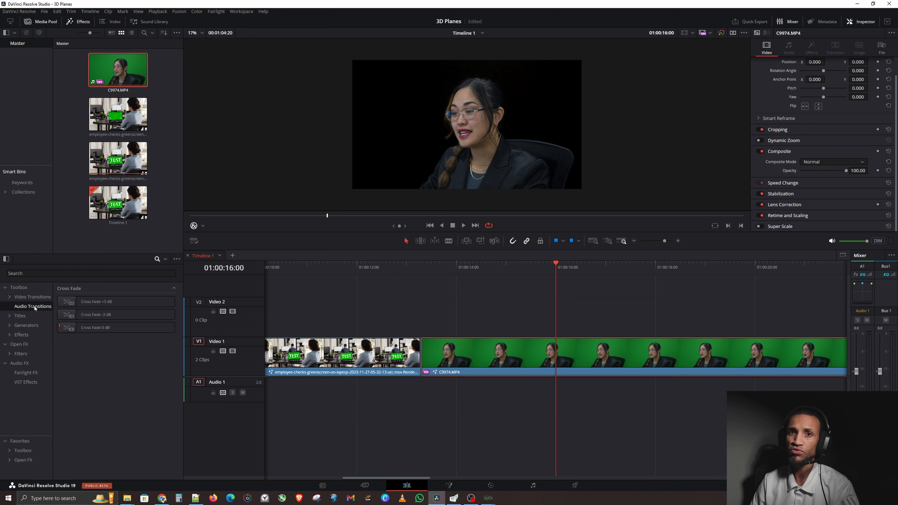
left_click(29, 325)
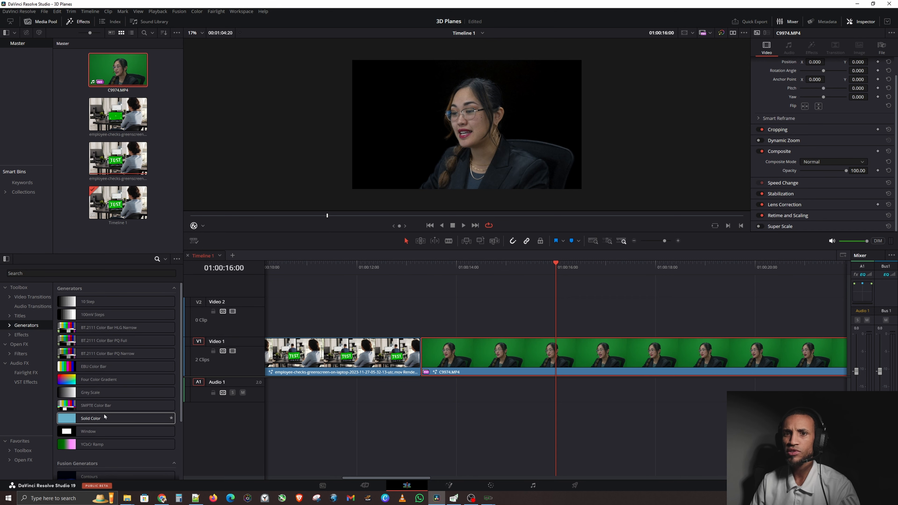
left_click_drag(105, 418, 421, 318)
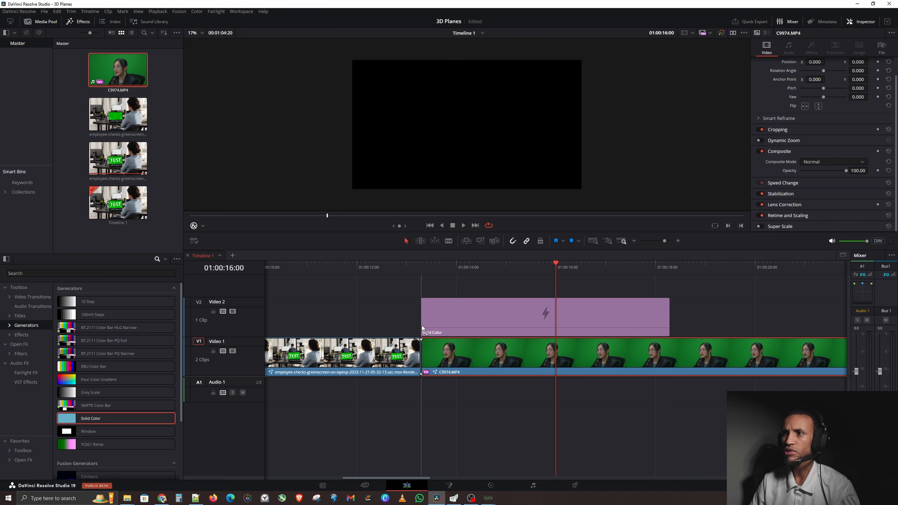
left_click_drag(442, 360, 447, 286)
left_click_drag(512, 364, 475, 354)
Change the Solid Color generator's colour to white and save the project
left_click(470, 354)
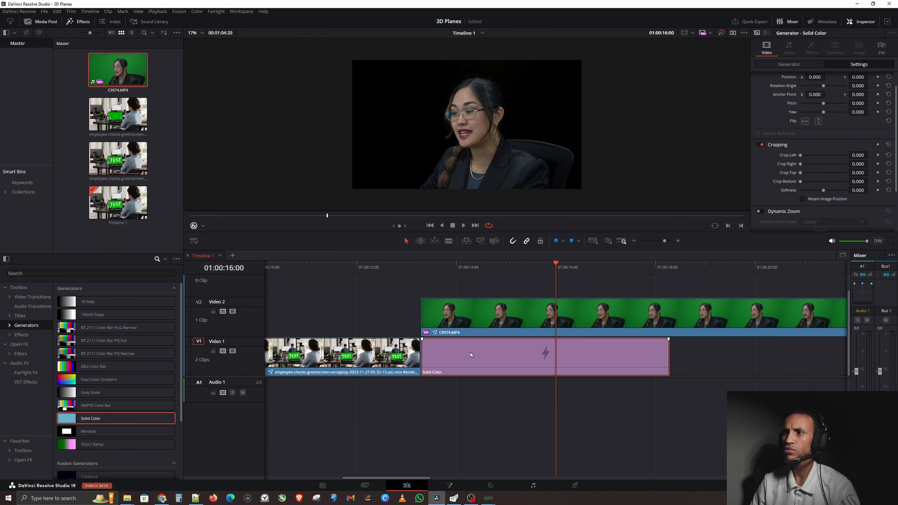
left_click(784, 66)
left_click(808, 89)
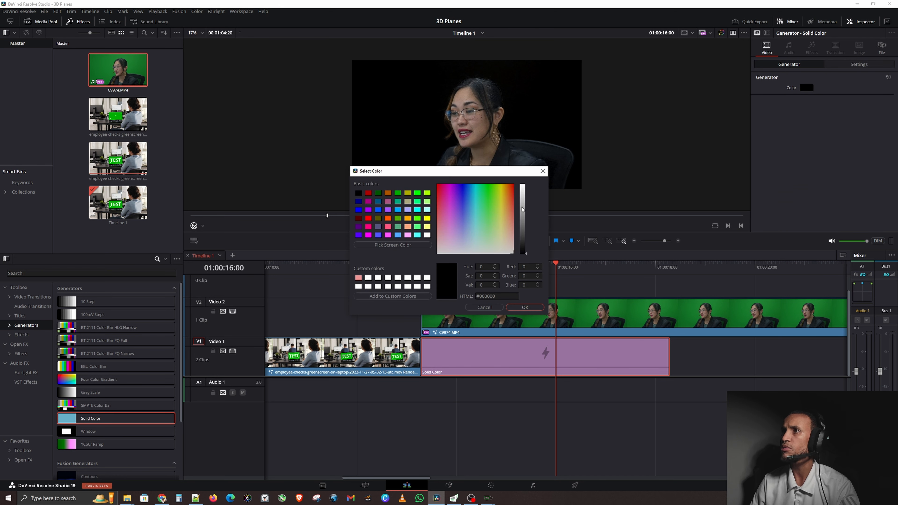
left_click_drag(522, 208, 517, 173)
left_click(524, 307)
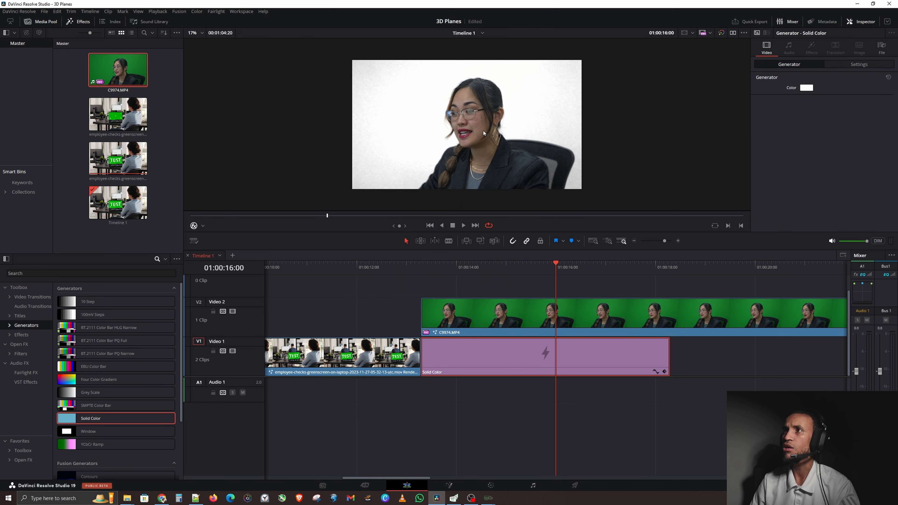
key("ctrl+s")
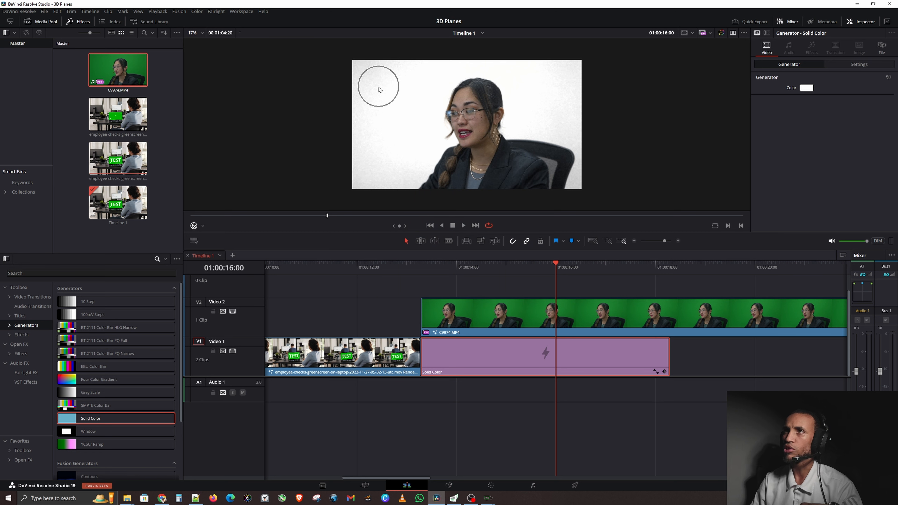
Play C9974.MP4 from its start and examine the keyed background up close for noise against the white
left_click(420, 265)
key("space")
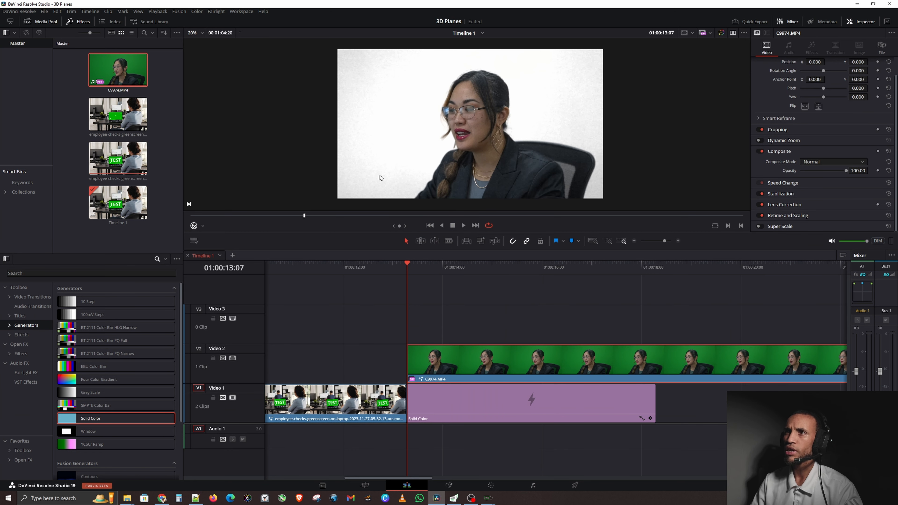
key("ctrl")
key("ctrl")
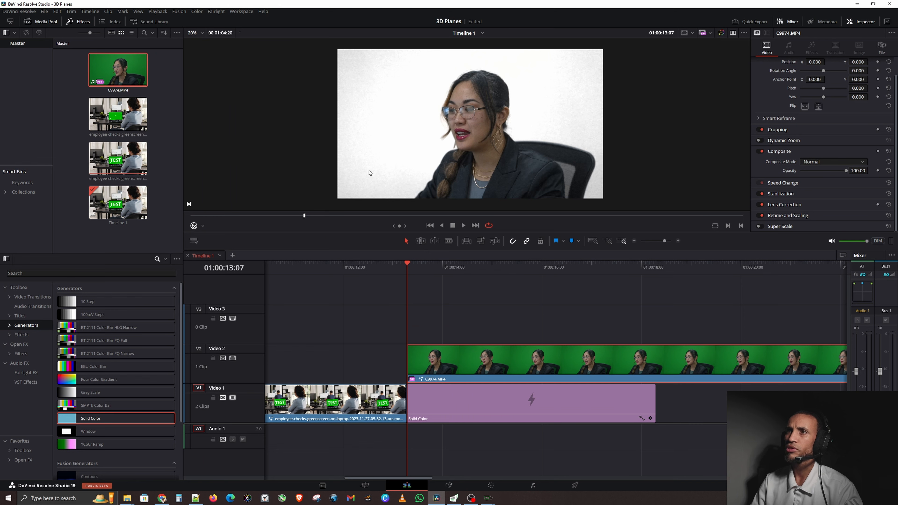
scroll(366, 173, "up", 5)
scroll(325, 147, "up", 4)
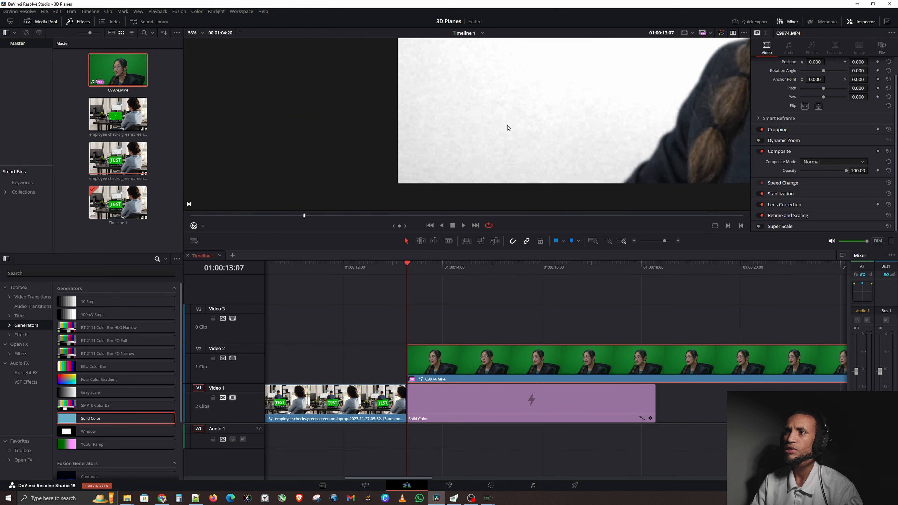
key("space")
key("space")
scroll(464, 134, "down", 9)
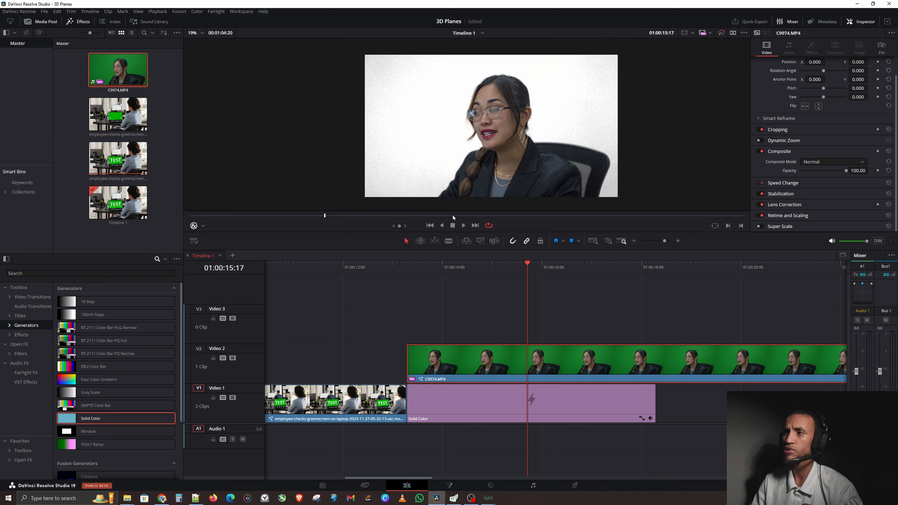
Play across the cut from the laptop clip into C9974.MP4 to review the key at full frame
left_click(497, 333)
left_click(401, 274)
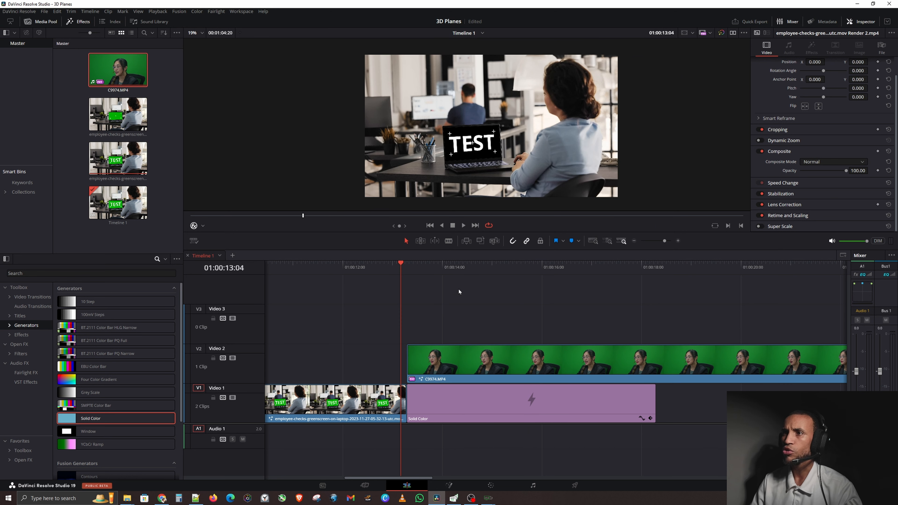
key("space")
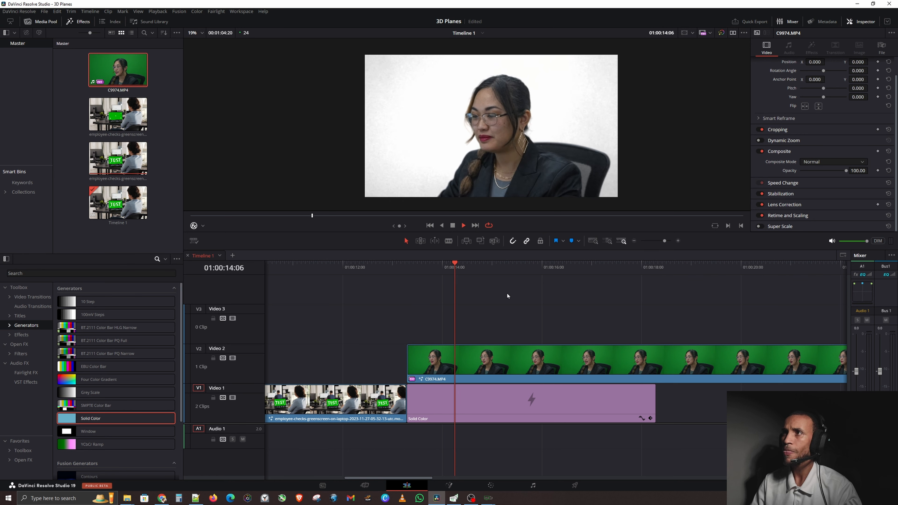
key("space")
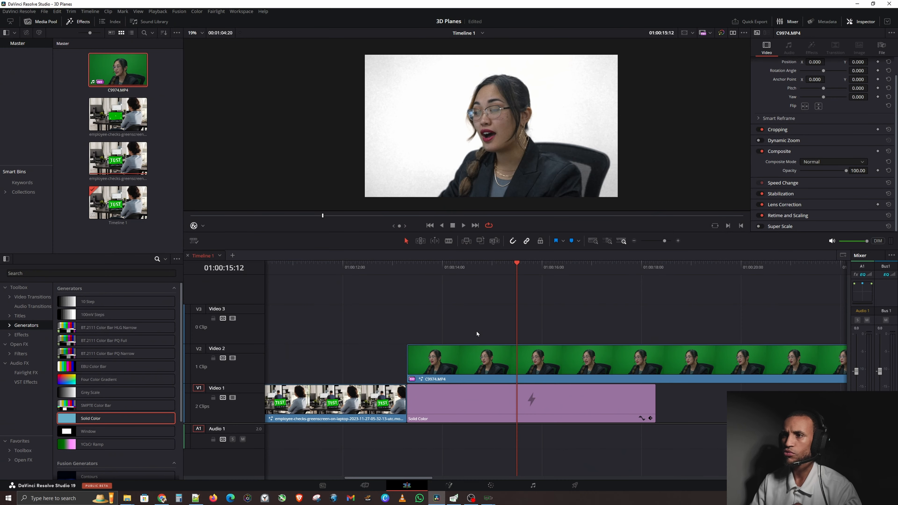
Delete the Delta Keyer from the C9974.MP4 Fusion composition and return to the edit timeline
left_click(454, 355)
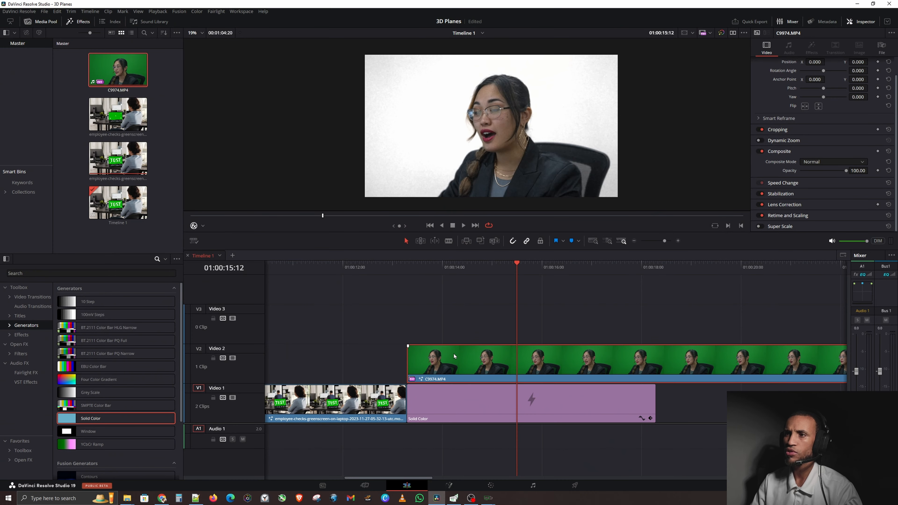
left_click(451, 485)
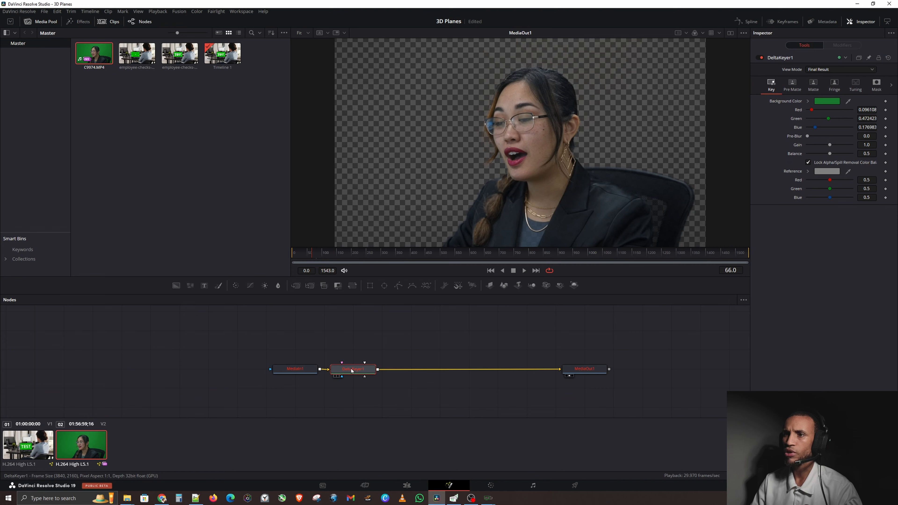
key("Delete")
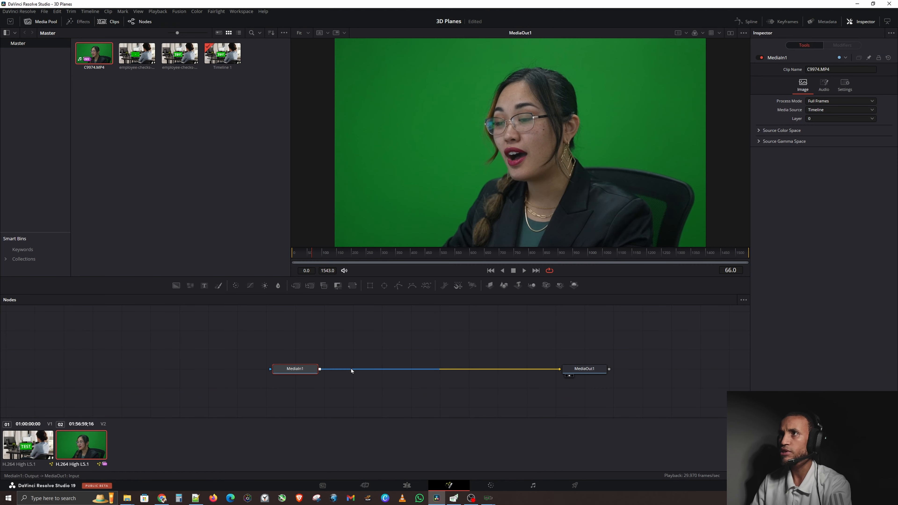
left_click(407, 485)
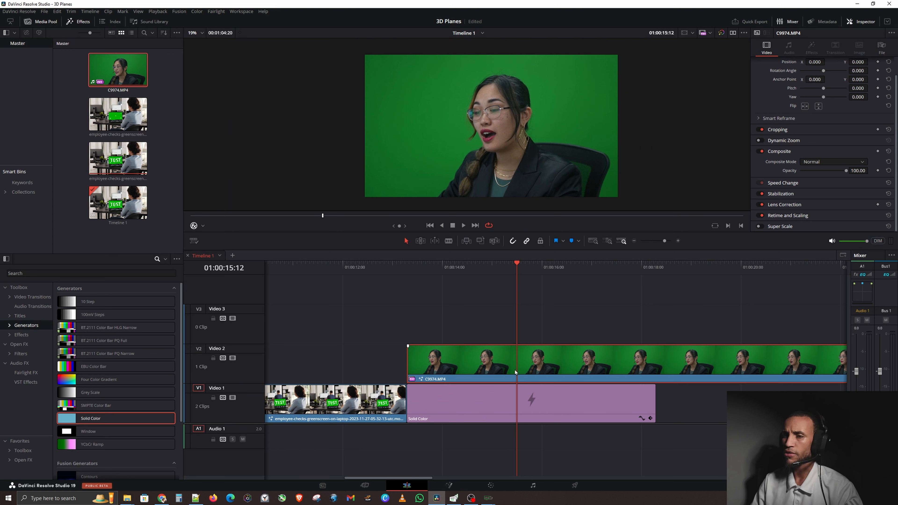
Search the Open FX effects for "key" and apply the 3D Keyer to C9974.MP4 on Video 2
left_click(31, 343)
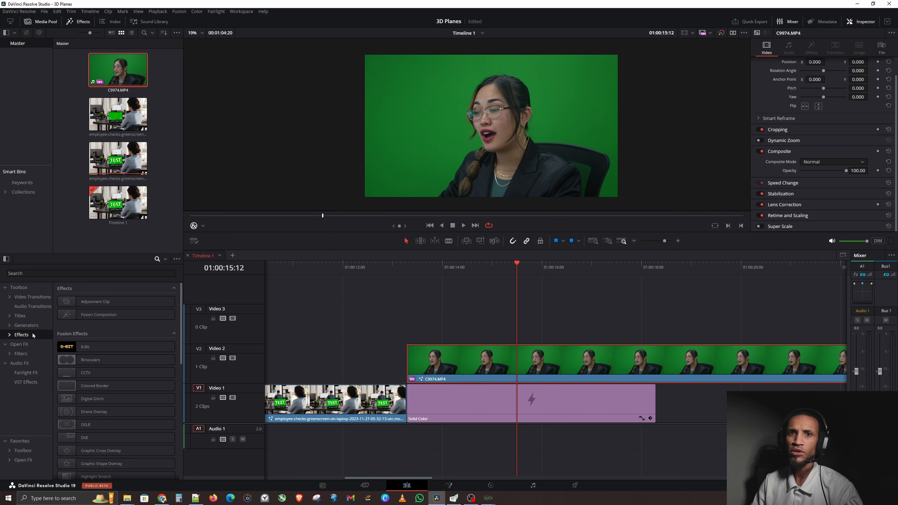
left_click(140, 272)
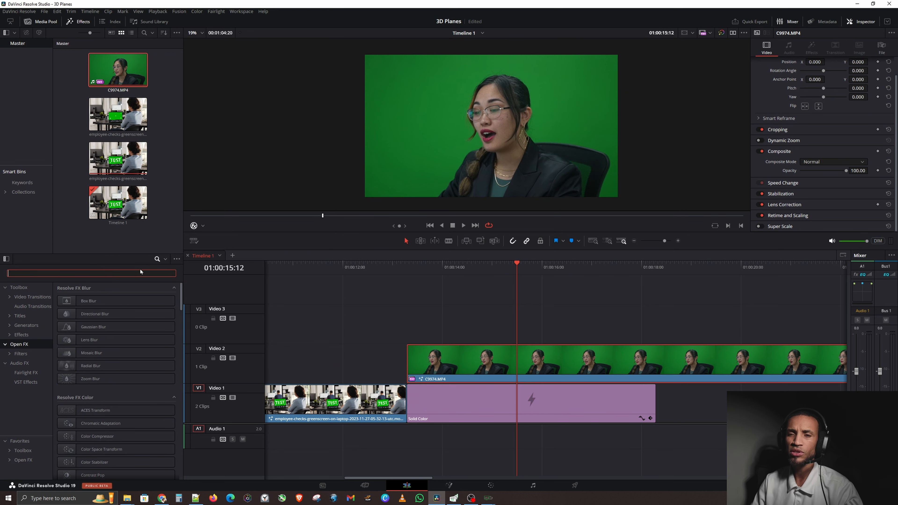
type("key")
left_click_drag(89, 301, 488, 361)
At 01:00:14:21, draw a 3D Keyer pick stroke across the green backdrop beside the woman to key it out
left_click(485, 267)
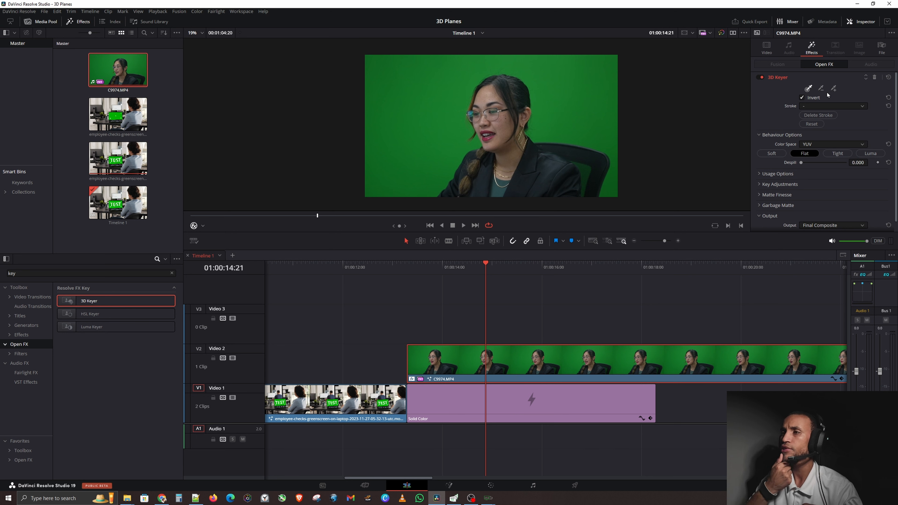
left_click(809, 89)
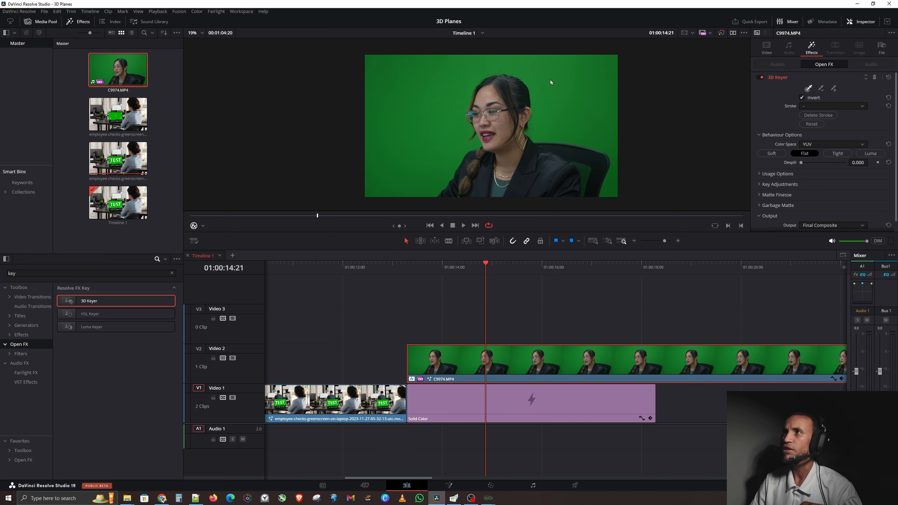
mouse_move(541, 76)
left_mouse_down()
mouse_move(552, 116)
mouse_move(613, 146)
mouse_move(617, 190)
left_mouse_up()
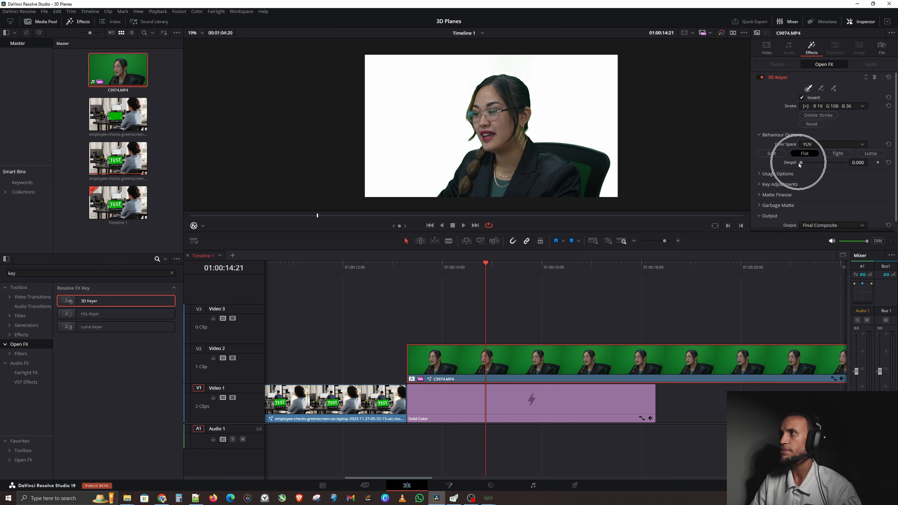
Compare the Soft and Tight keyer behaviours, return to Flat, set Despill to 1.000, and save the project
left_click(775, 155)
left_click(836, 156)
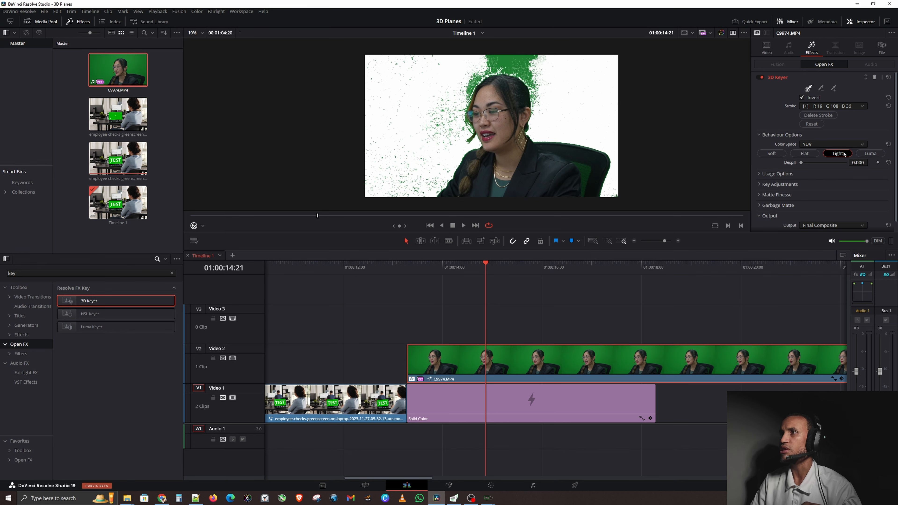
left_click(805, 154)
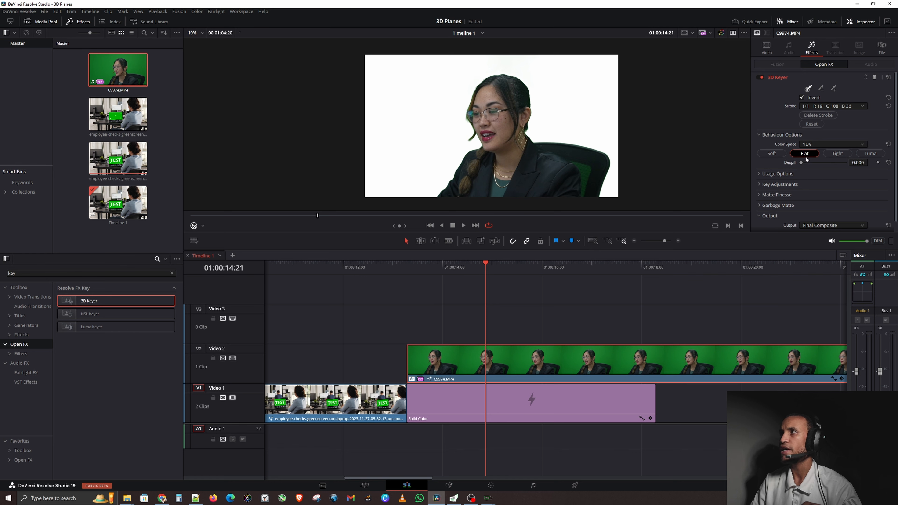
left_click_drag(801, 164, 832, 166)
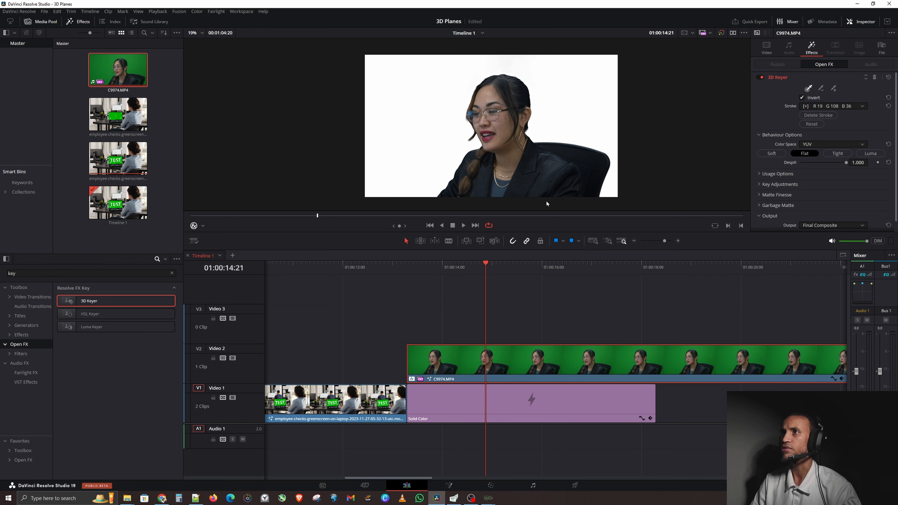
key("ctrl+s")
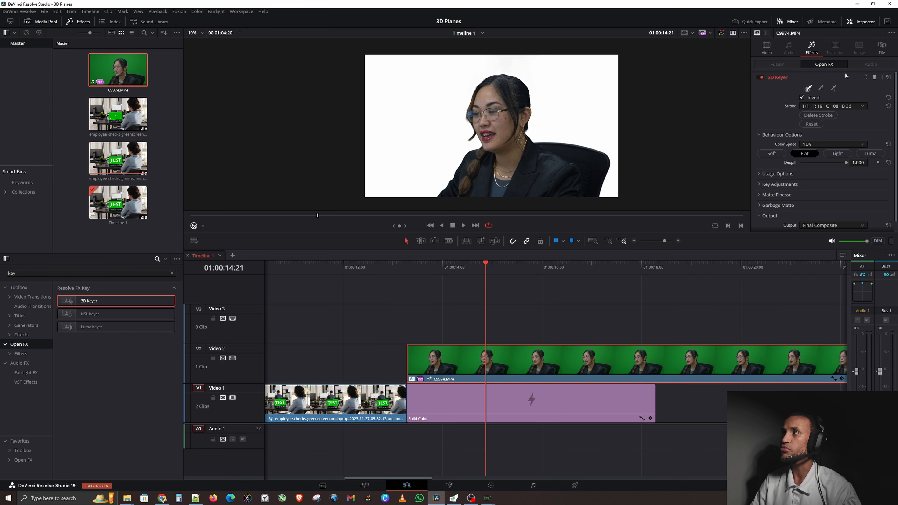
Switch the 3D Keyer off and on repeatedly to compare the keyed shot with the original, leaving it disabled
left_click(760, 76)
left_click(760, 77)
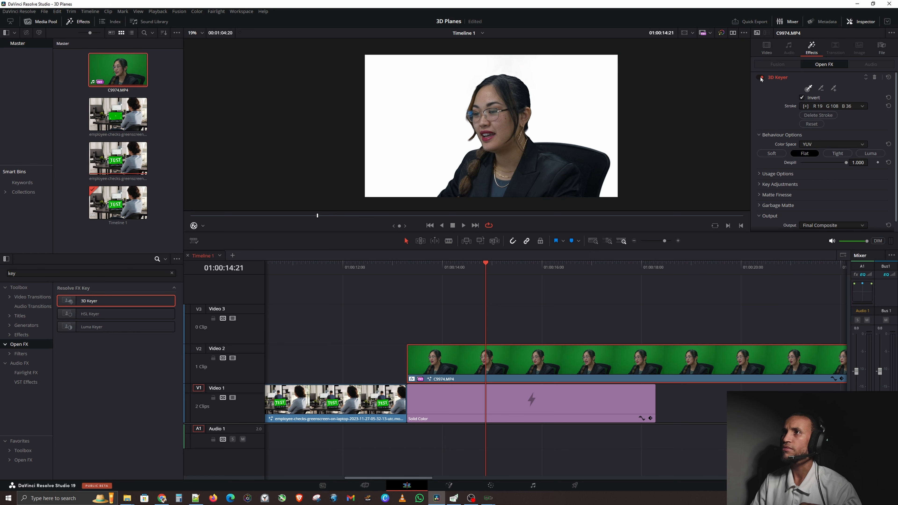
left_click(760, 77)
left_click(760, 77)
left_click(501, 189)
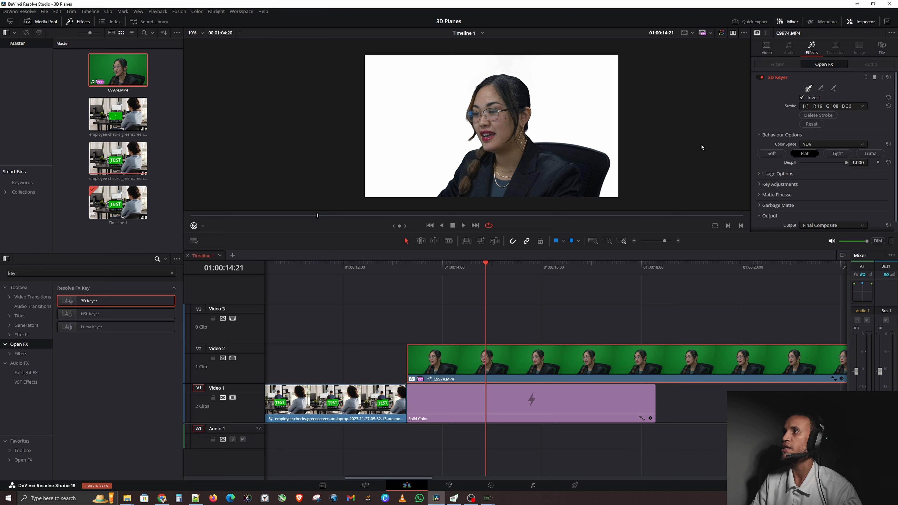
left_click(759, 77)
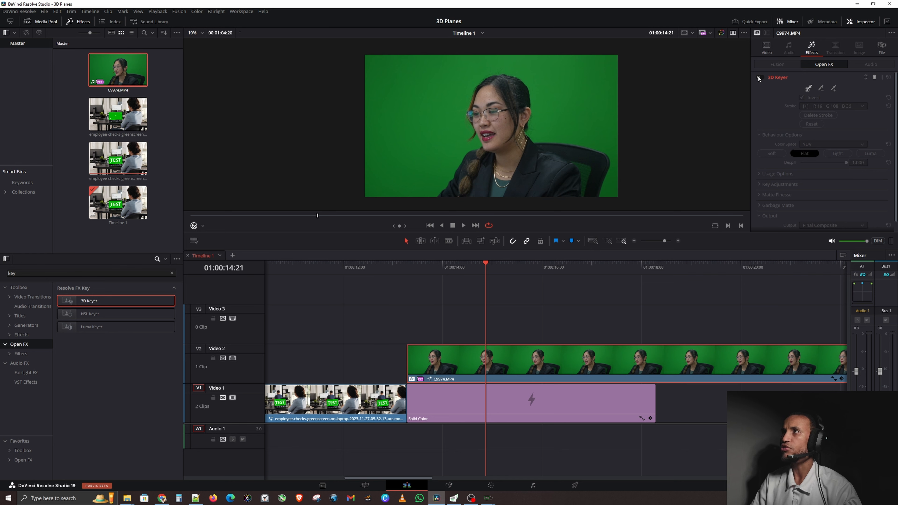
Re-enable the 3D Keyer and play the keyed C9974.MP4 clip from near its start to review the key in motion
left_click(758, 77)
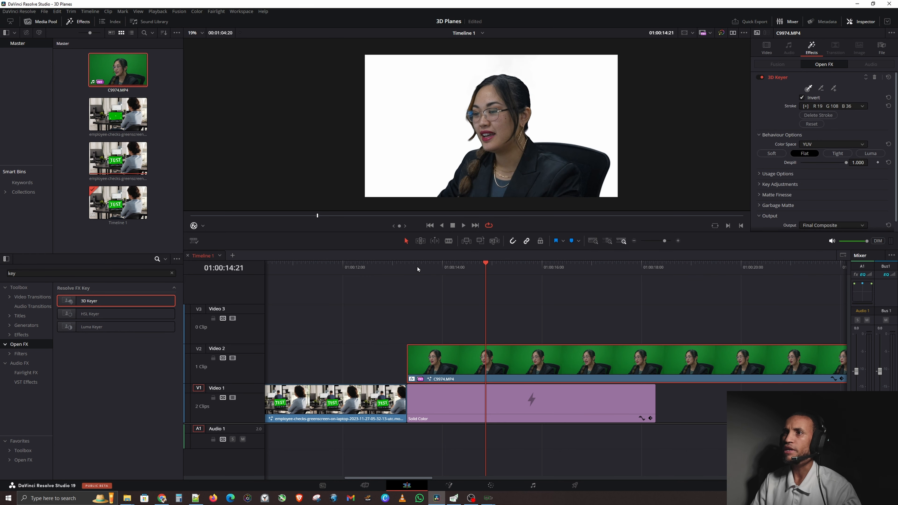
left_click(404, 269)
key("space")
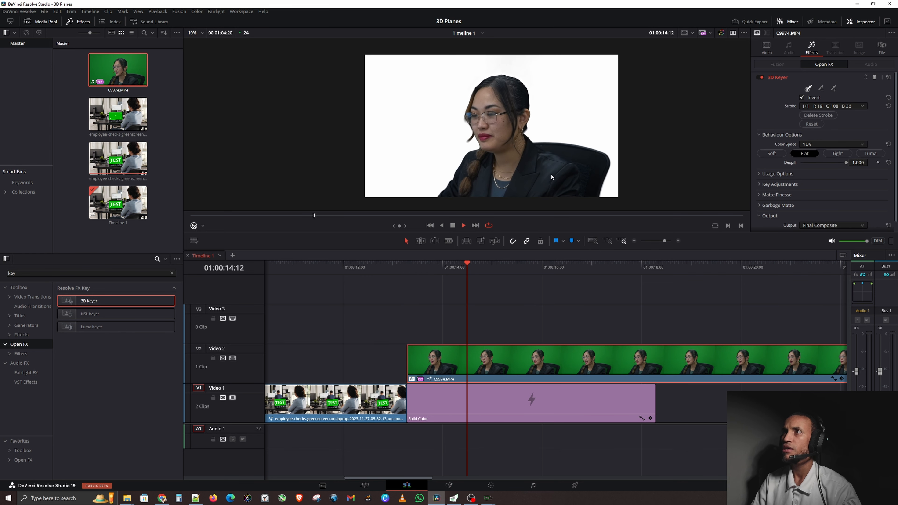
key("space")
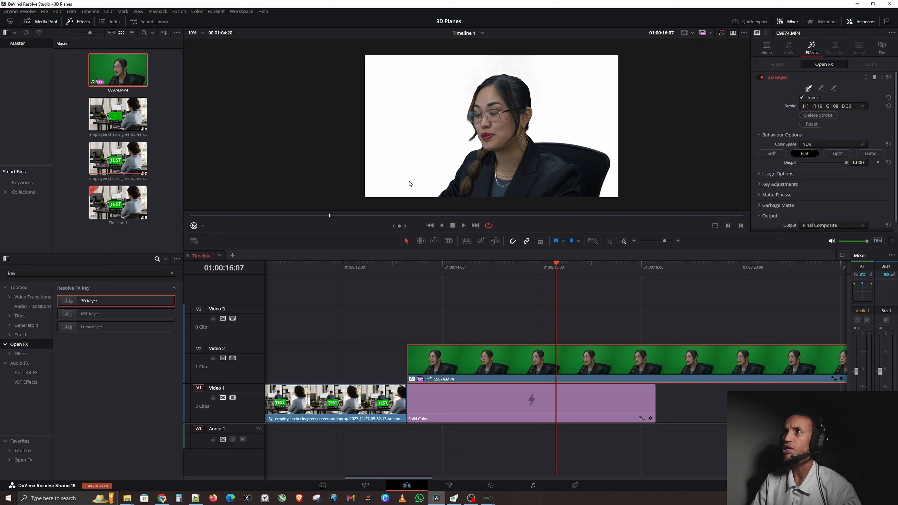
key("space")
key("space")
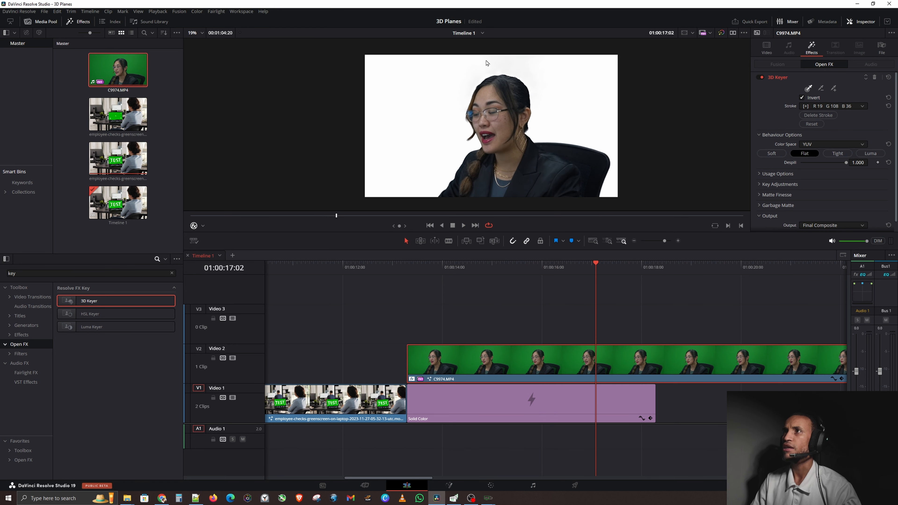
Try different Chroma Softness and Chroma Tolerance values in the 3D Keyer's key adjustments, and reset both to their defaults
left_click(759, 185)
scroll(816, 169, "down", 2)
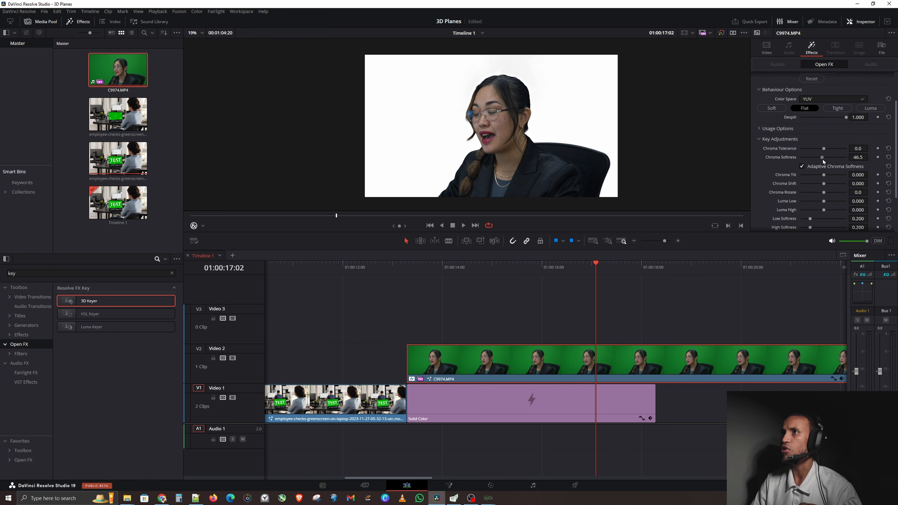
mouse_move(823, 162)
left_mouse_down()
mouse_move(792, 162)
mouse_move(807, 165)
left_mouse_up()
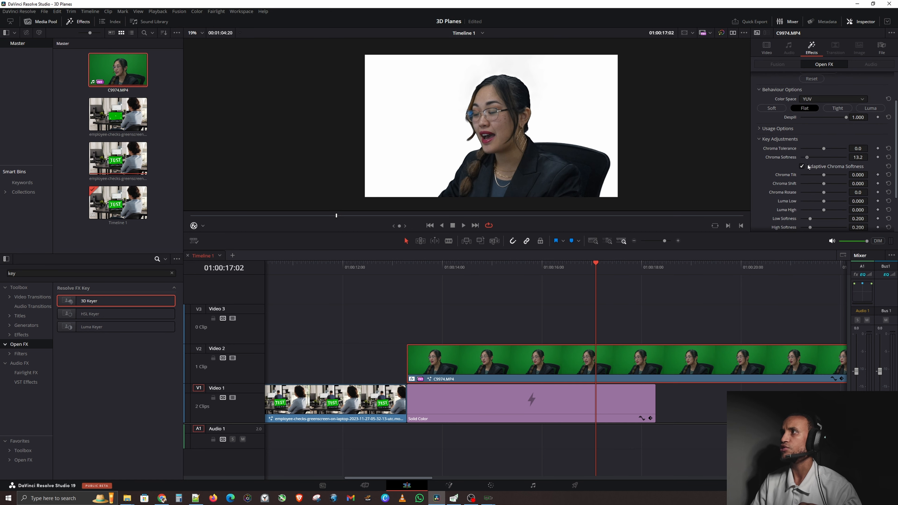
double_click(788, 158)
mouse_move(824, 149)
left_mouse_down()
mouse_move(812, 149)
mouse_move(834, 153)
mouse_move(821, 156)
left_mouse_up()
double_click(782, 148)
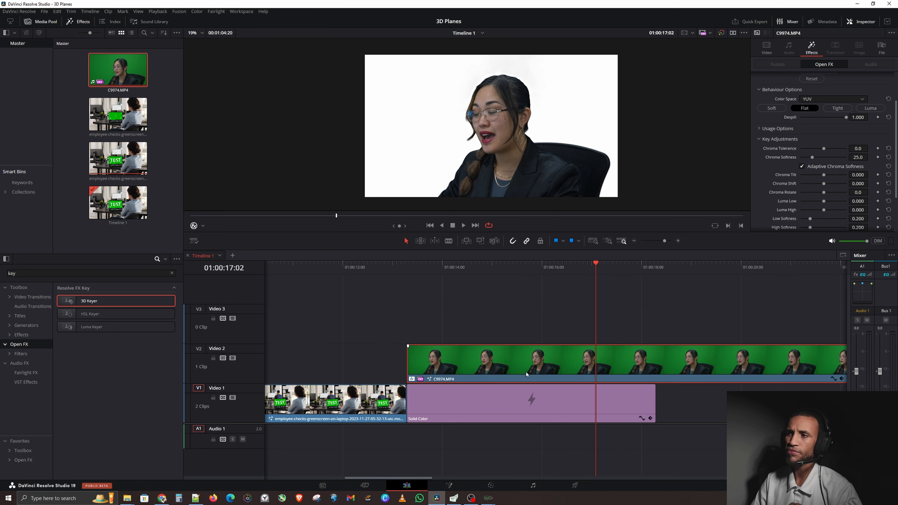
Remove the 3D Keyer effect from C9974.MP4 on Video 2
scroll(864, 95, "up", 3)
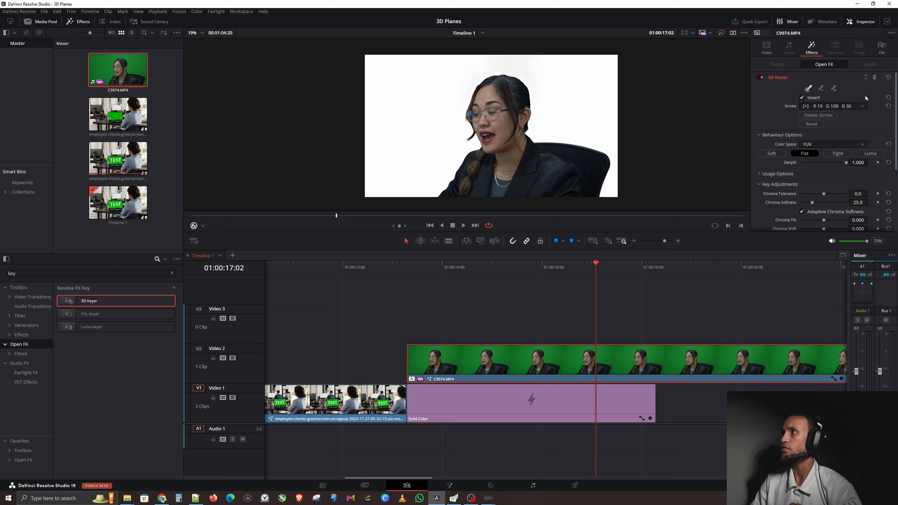
left_click(871, 78)
left_click(874, 77)
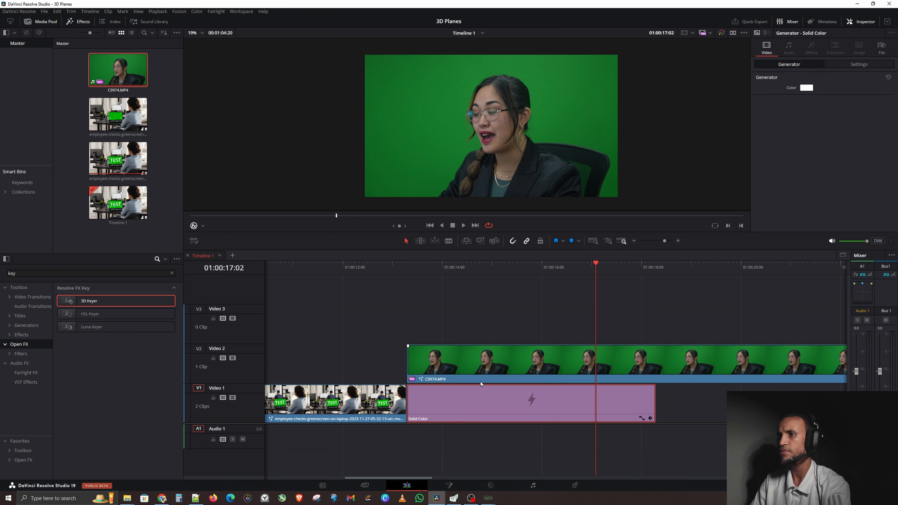
Open the C9974.MP4 clip on Video 2 in the Fusion page
left_click(493, 350)
right_click(490, 363)
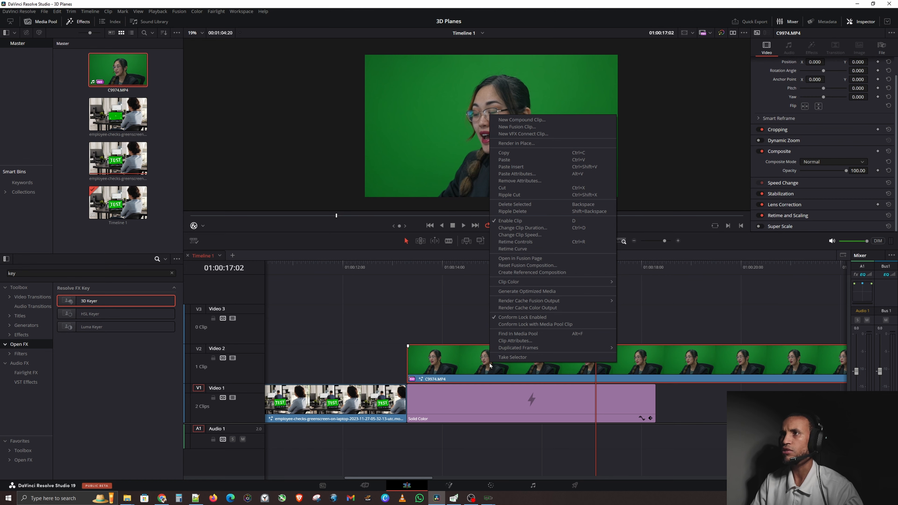
left_click(520, 258)
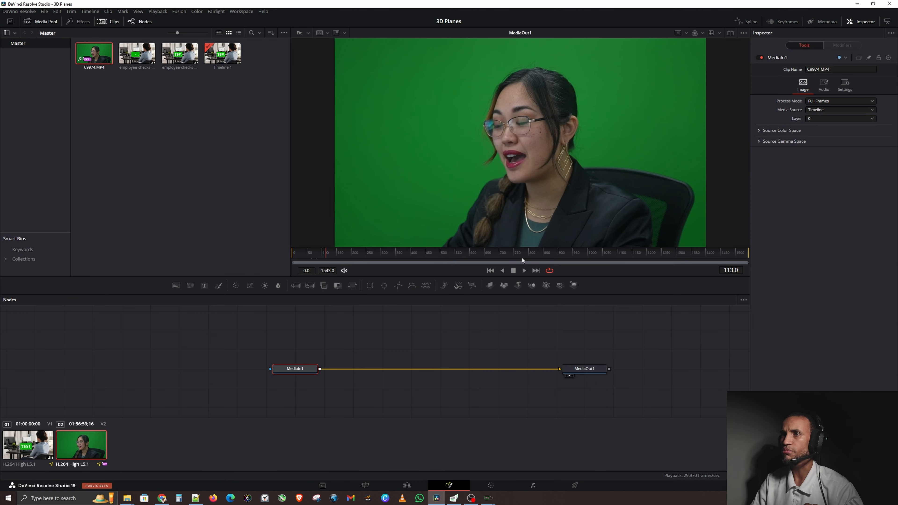
Search the Fusion tools for "key" and add a 3D Keyer node between MediaIn1 and MediaOut1
key("shift+space")
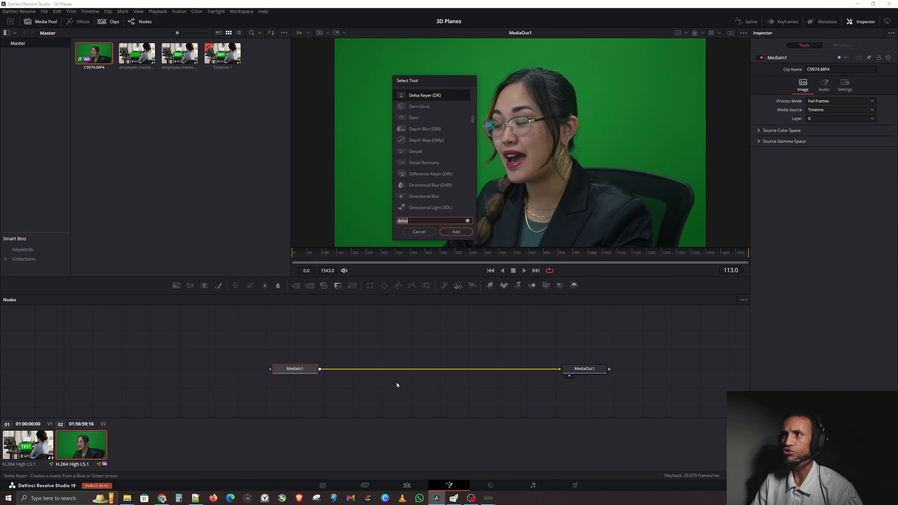
type("delta")
key("BackSpace")
key("BackSpace")
key("BackSpace")
key("BackSpace")
key("BackSpace")
type("key")
left_click(417, 95)
left_click(455, 231)
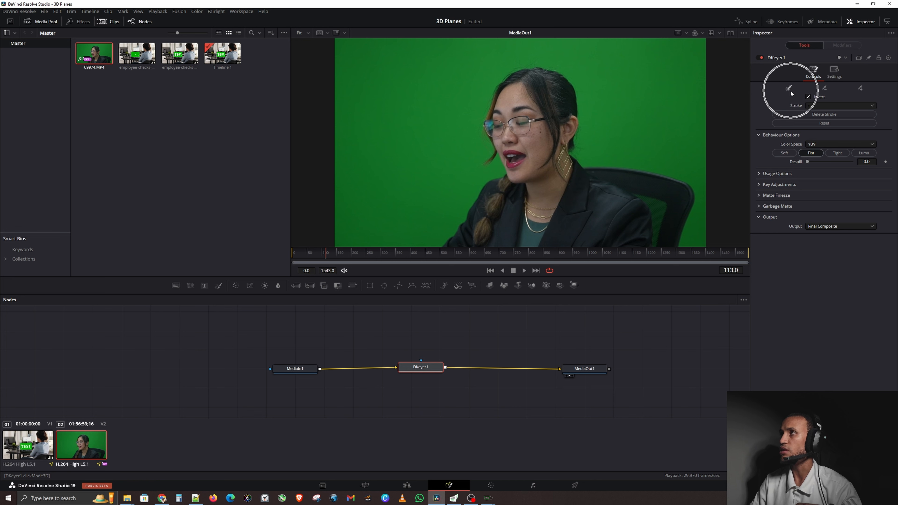
Draw a 3D Keyer pick stroke down the green backdrop beside the woman and raise Despill to remove the green spill
mouse_move(604, 67)
left_mouse_down()
mouse_move(700, 177)
mouse_move(701, 235)
left_mouse_up()
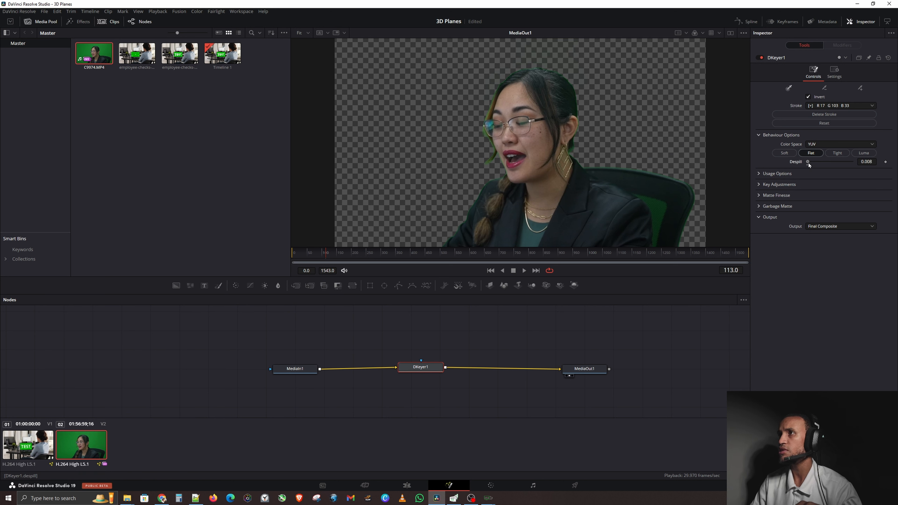
left_click_drag(807, 162, 839, 165)
Return to the Edit page, play the keyed clip from 01:00:13:07, and move the playhead back to the laptop clip at 01:00:12:12
left_click(406, 485)
left_click(407, 268)
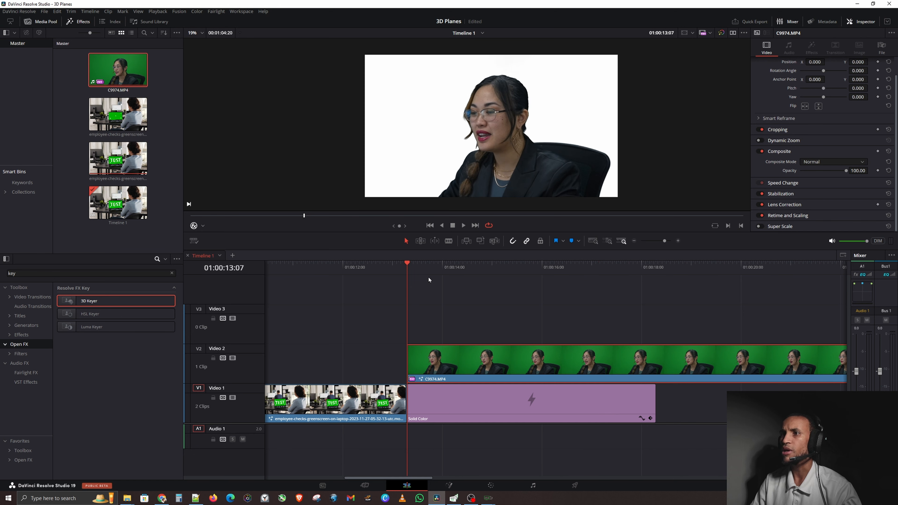
key("space")
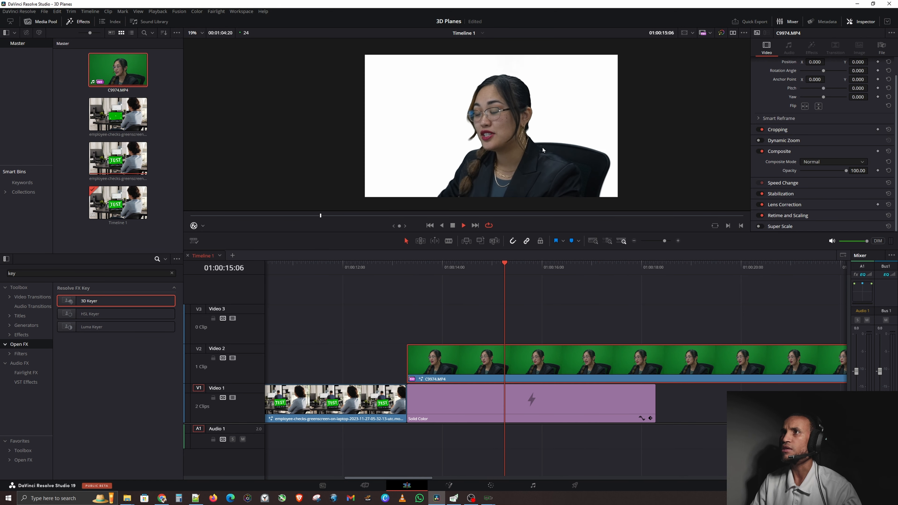
key("space")
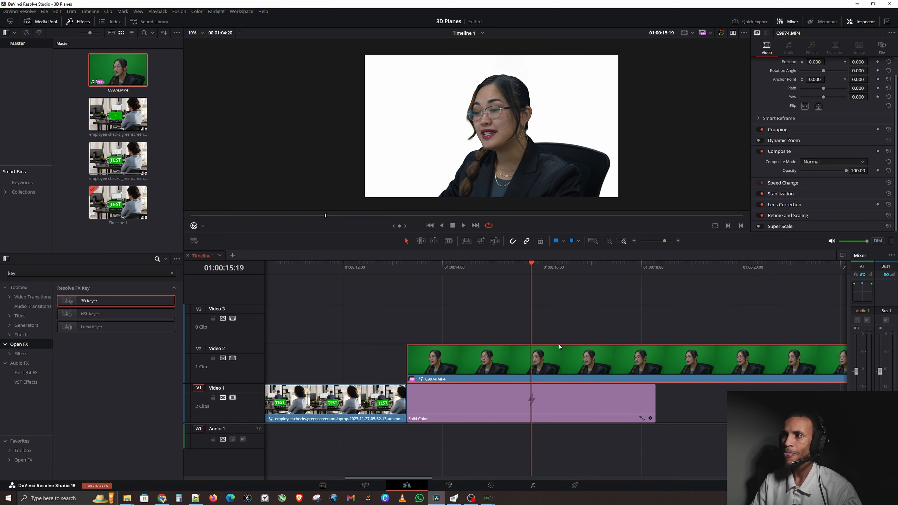
left_click(368, 268)
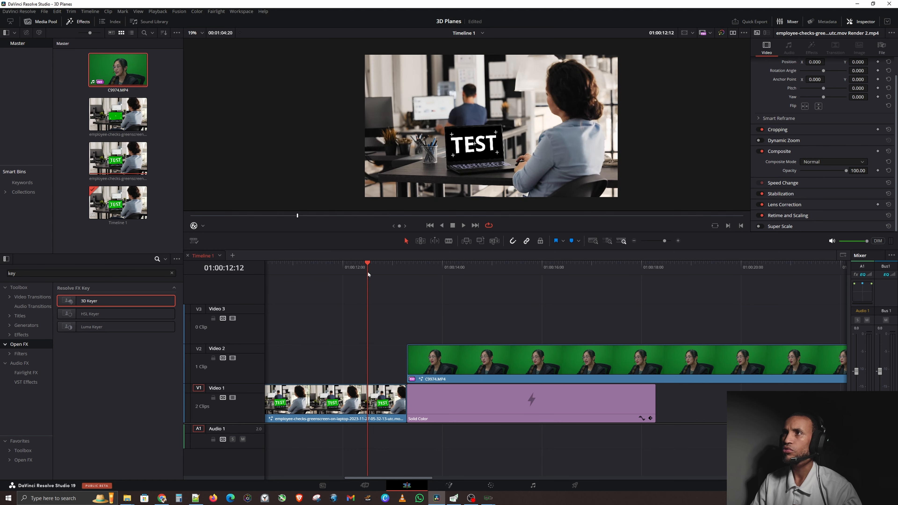